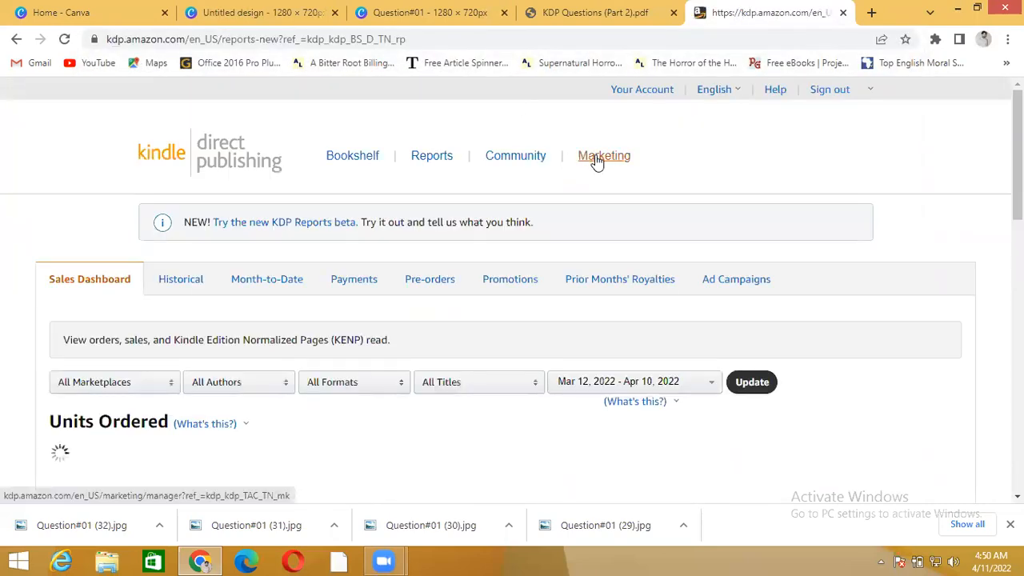
- Open the KDP marketing resources page and look over the Amazon Ads section
{"action": "left_click", "coordinate": [596, 162]}
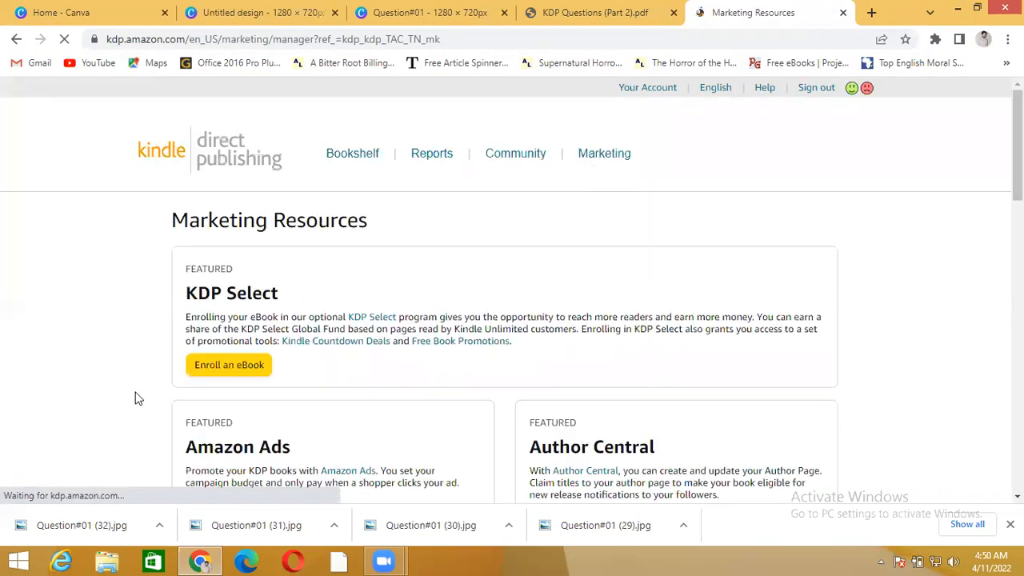
{"action": "scroll", "coordinate": [134, 389], "scroll_direction": "down", "scroll_amount": 2}
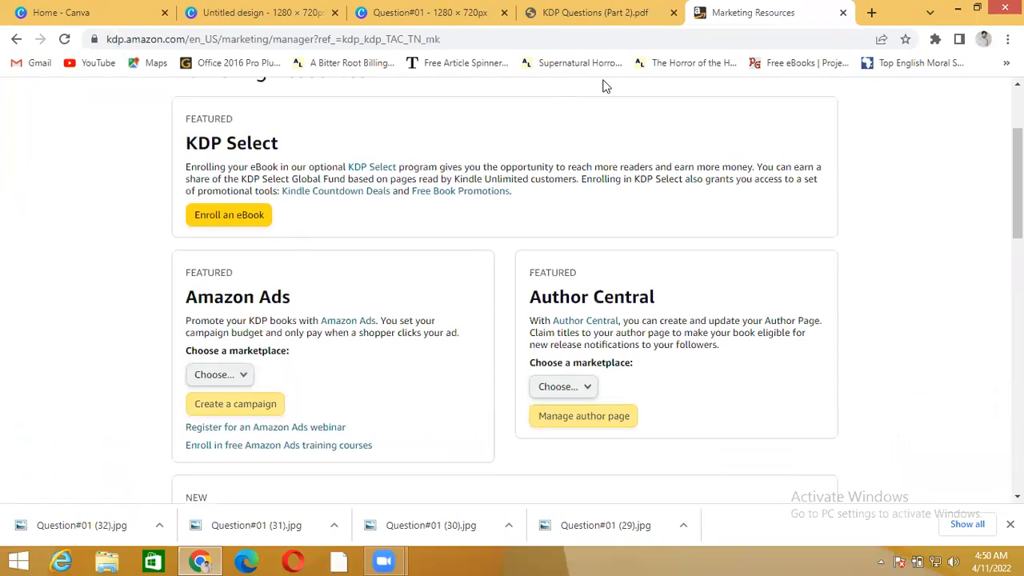
- Open the KDP bookshelf in a new browser tab and go to the promotion page for the White Fang: Annotated eBook
{"action": "left_click", "coordinate": [871, 12]}
{"action": "type", "text": "k"}
{"action": "key", "text": "Return"}
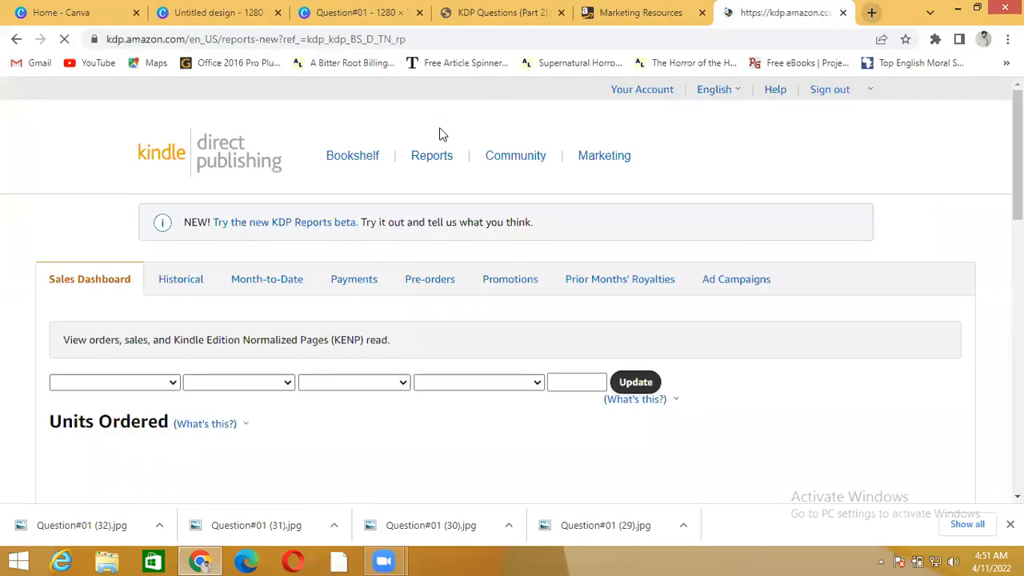
{"action": "left_click", "coordinate": [361, 159]}
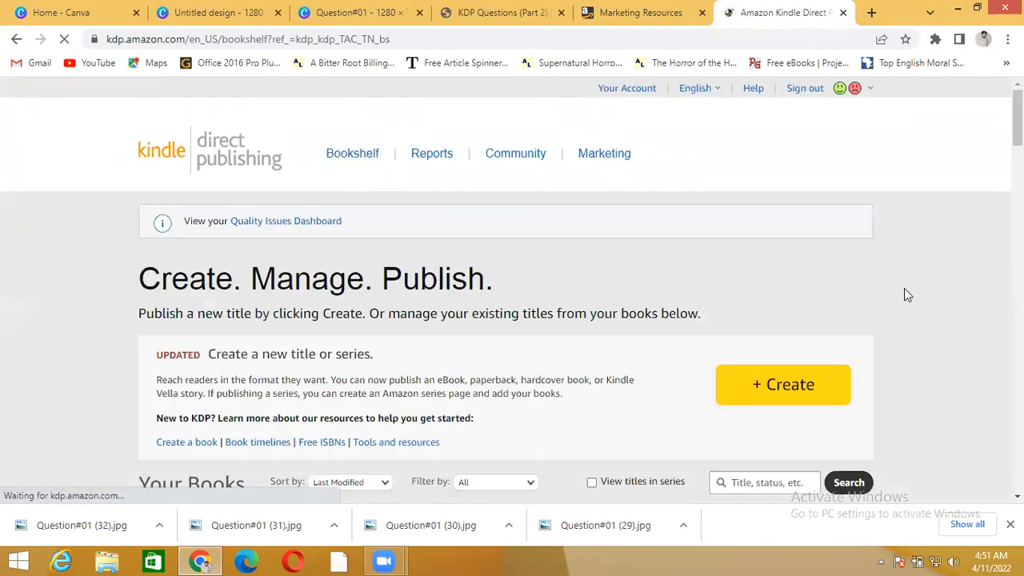
{"action": "scroll", "coordinate": [905, 289], "scroll_direction": "down", "scroll_amount": 4}
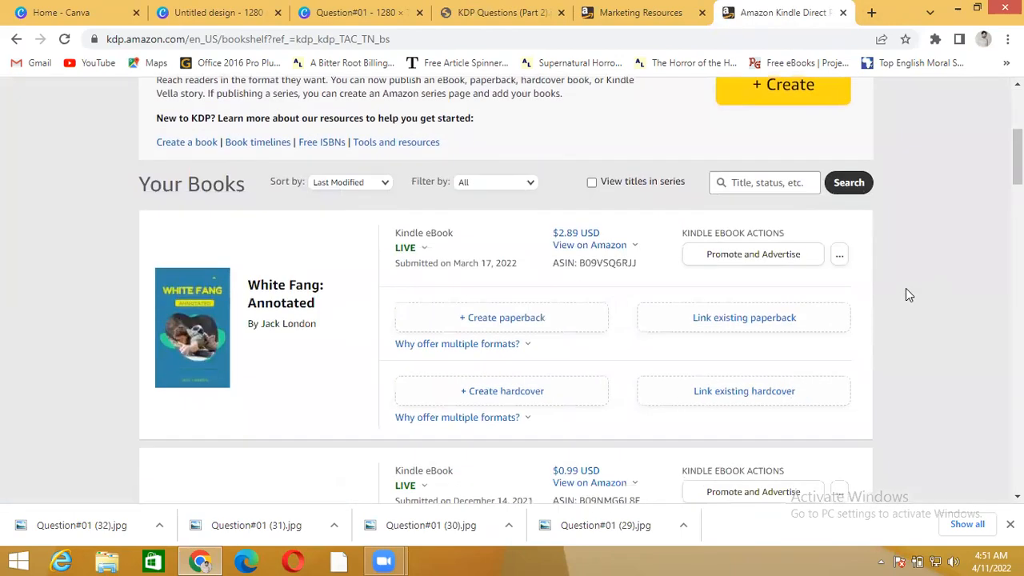
{"action": "left_click", "coordinate": [839, 258]}
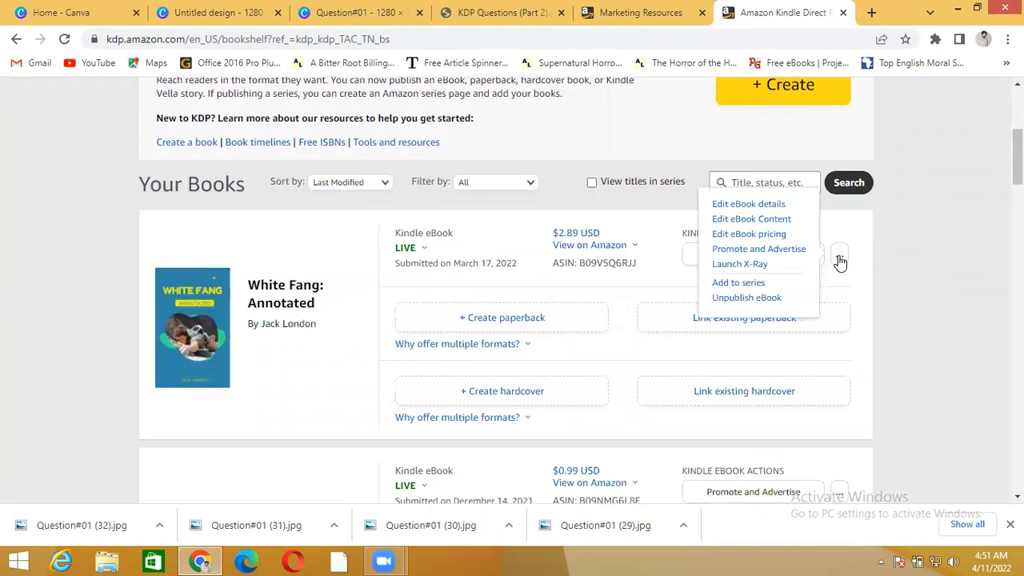
{"action": "left_click", "coordinate": [774, 250]}
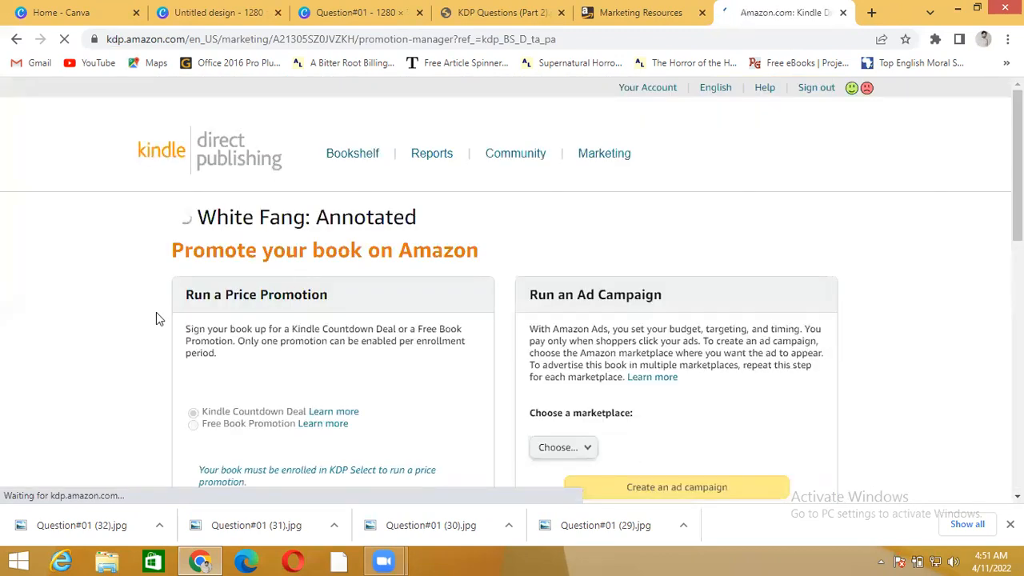
- Start creating an ad campaign for the book on the Amazon.com marketplace
{"action": "scroll", "coordinate": [120, 316], "scroll_direction": "down", "scroll_amount": 3}
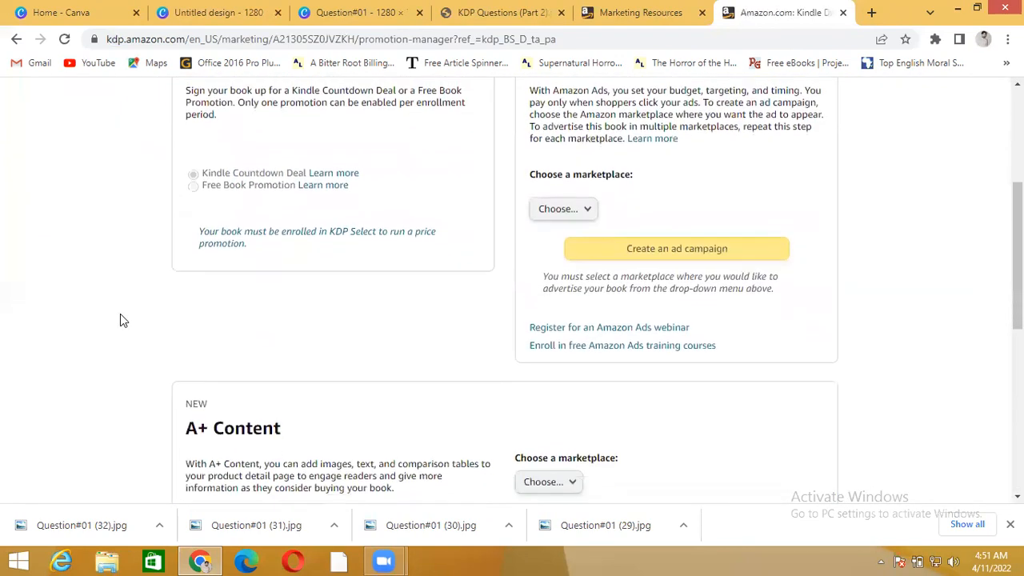
{"action": "scroll", "coordinate": [120, 320], "scroll_direction": "up", "scroll_amount": 1}
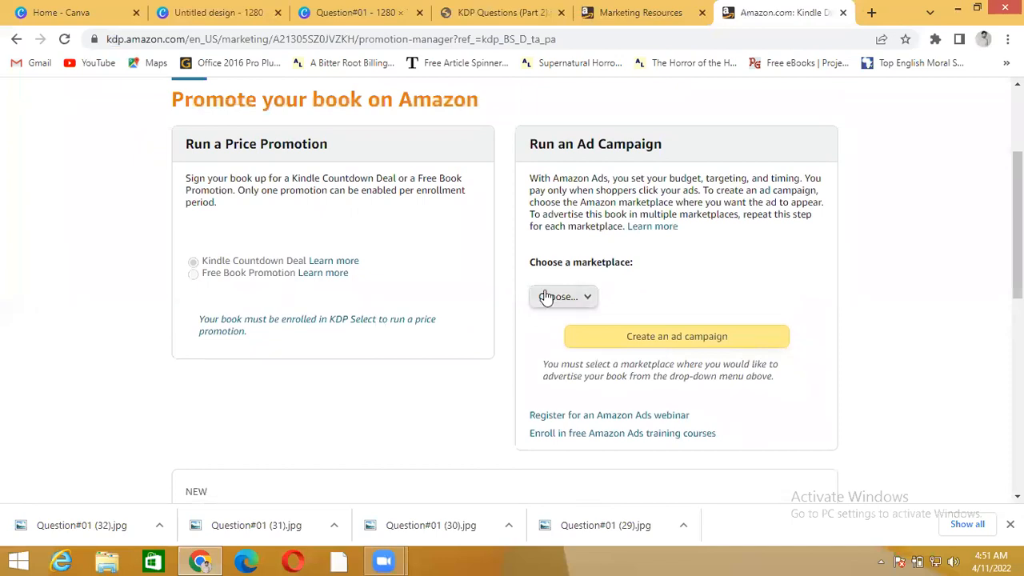
{"action": "left_click", "coordinate": [564, 297]}
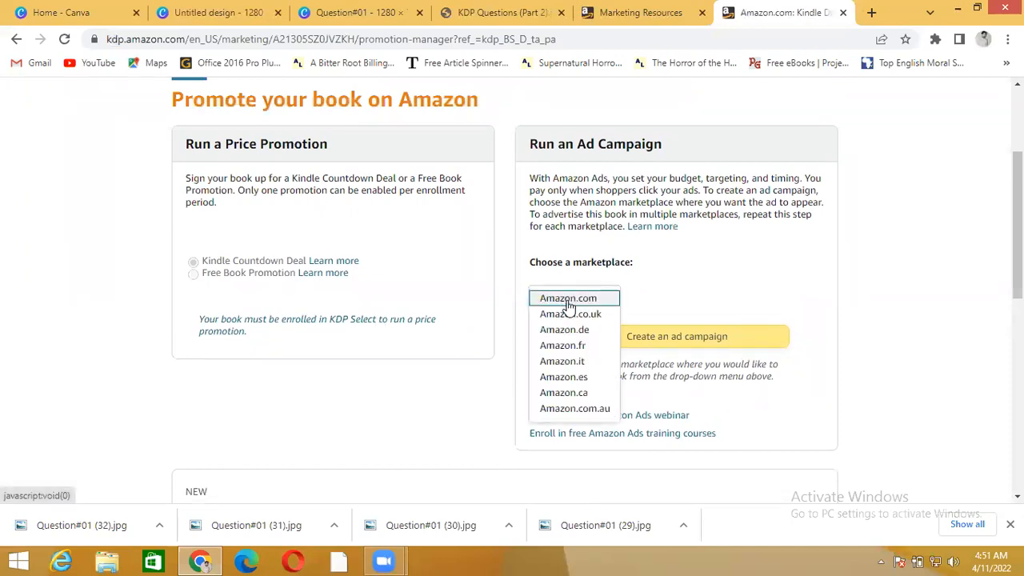
{"action": "left_click", "coordinate": [567, 299]}
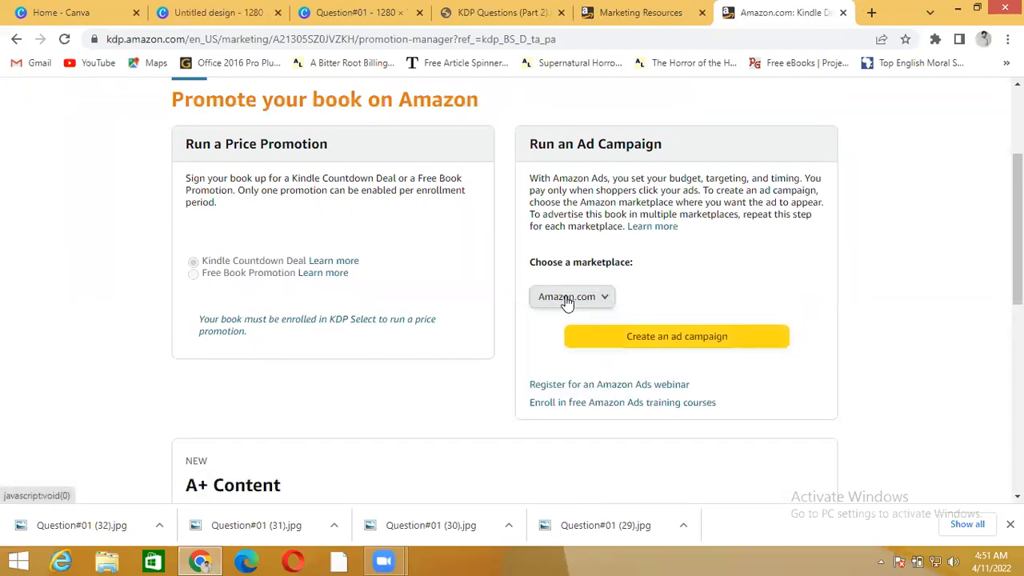
{"action": "left_click", "coordinate": [654, 338]}
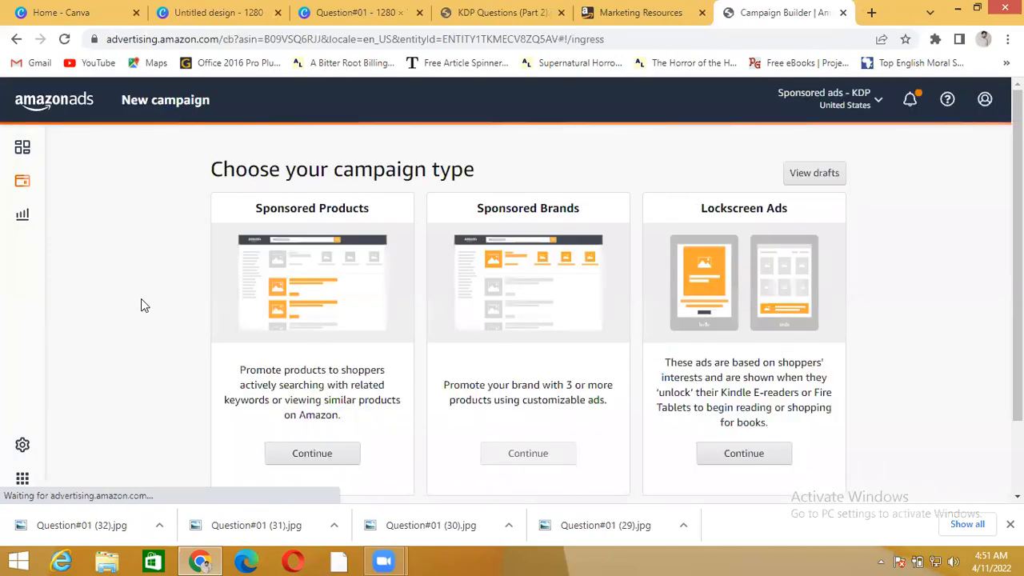
- Choose the Sponsored Products campaign type and name the campaign HBS
{"action": "scroll", "coordinate": [136, 304], "scroll_direction": "down", "scroll_amount": 1}
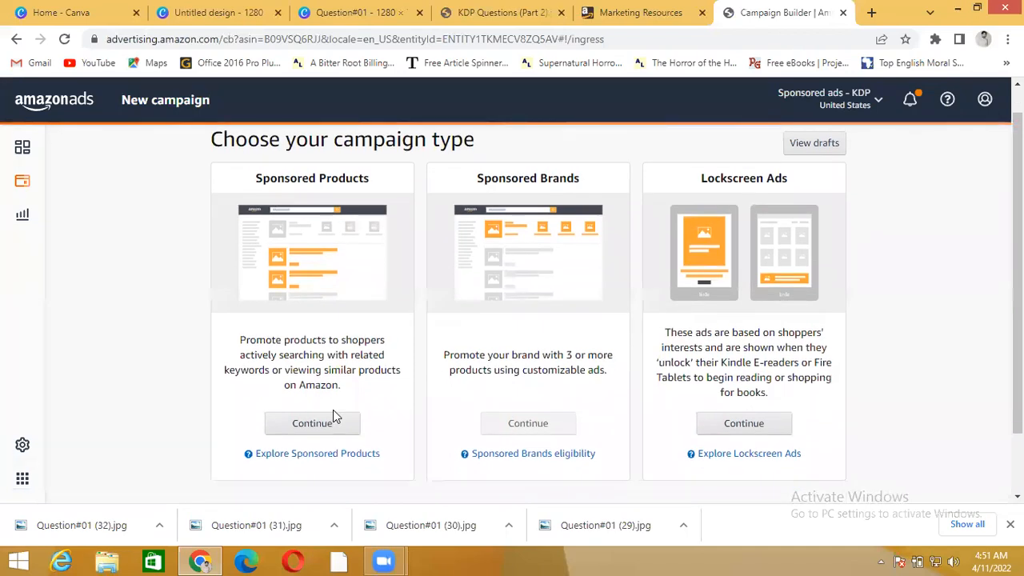
{"action": "left_click", "coordinate": [324, 430]}
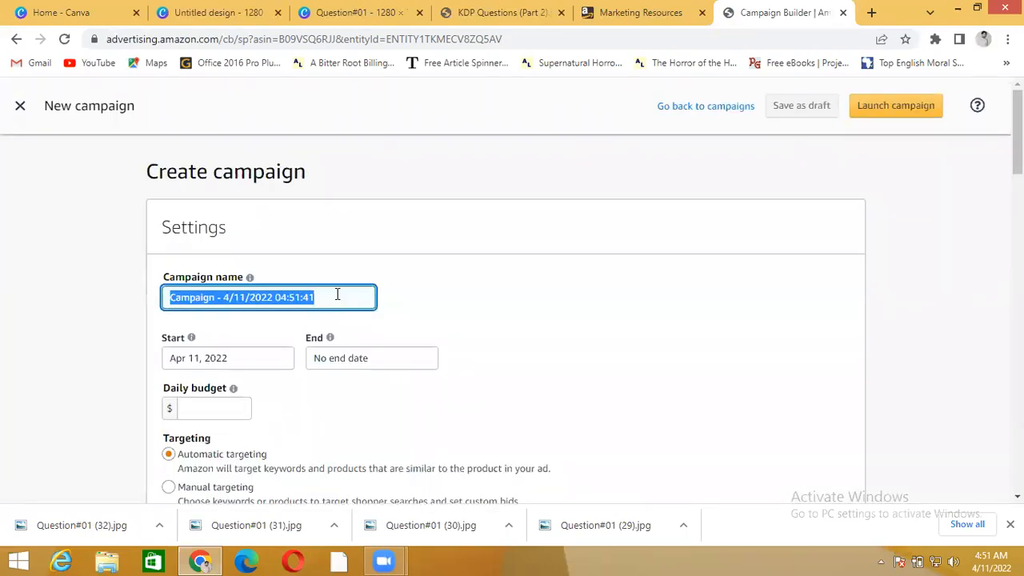
{"action": "key", "text": "BackSpace"}
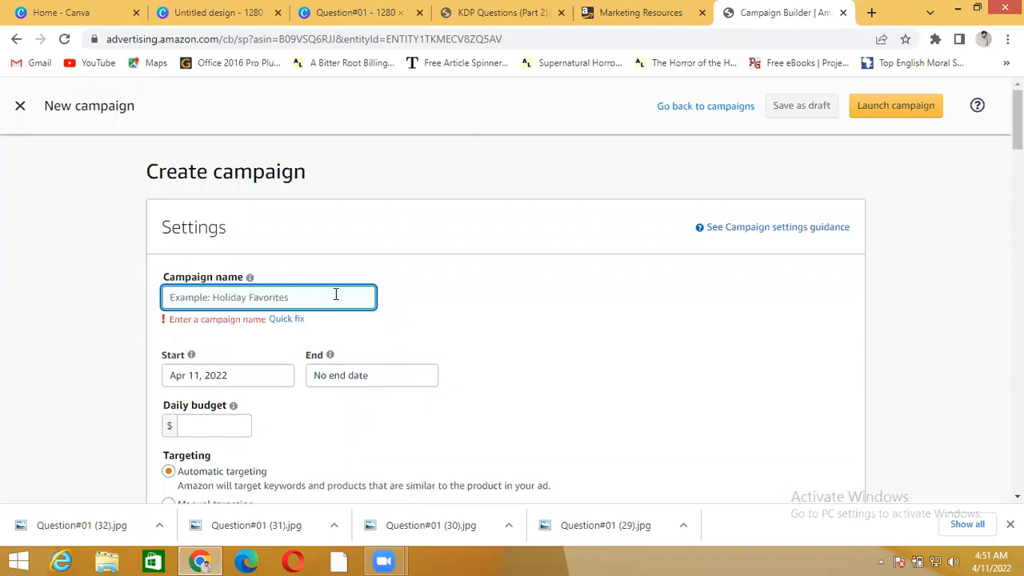
{"action": "type", "text": "HB"}
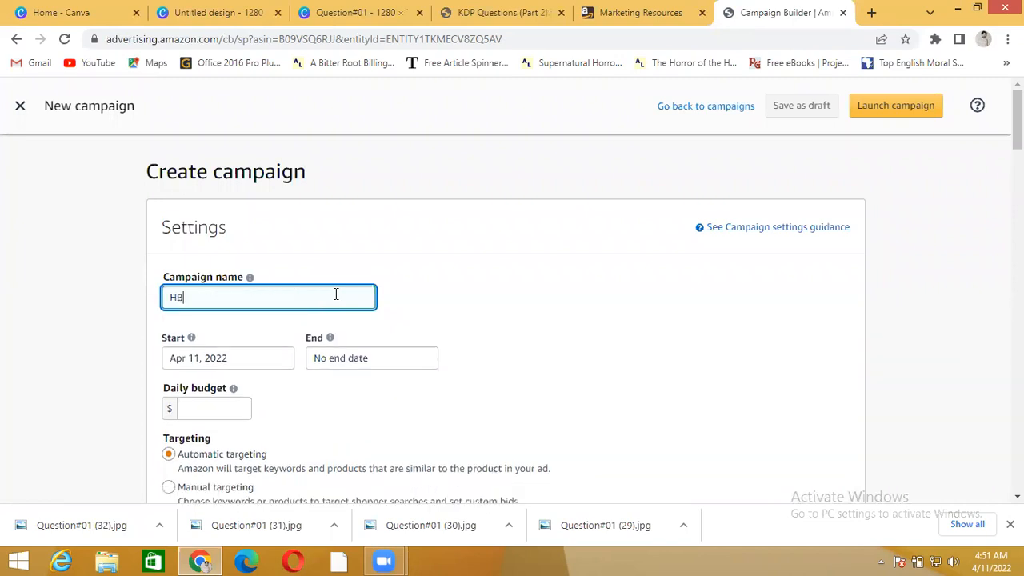
{"action": "type", "text": "S"}
{"action": "left_click", "coordinate": [89, 294]}
- Set the campaign to start on Apr 14, 2022 and end on Jul 25, 2022
{"action": "left_click", "coordinate": [243, 359]}
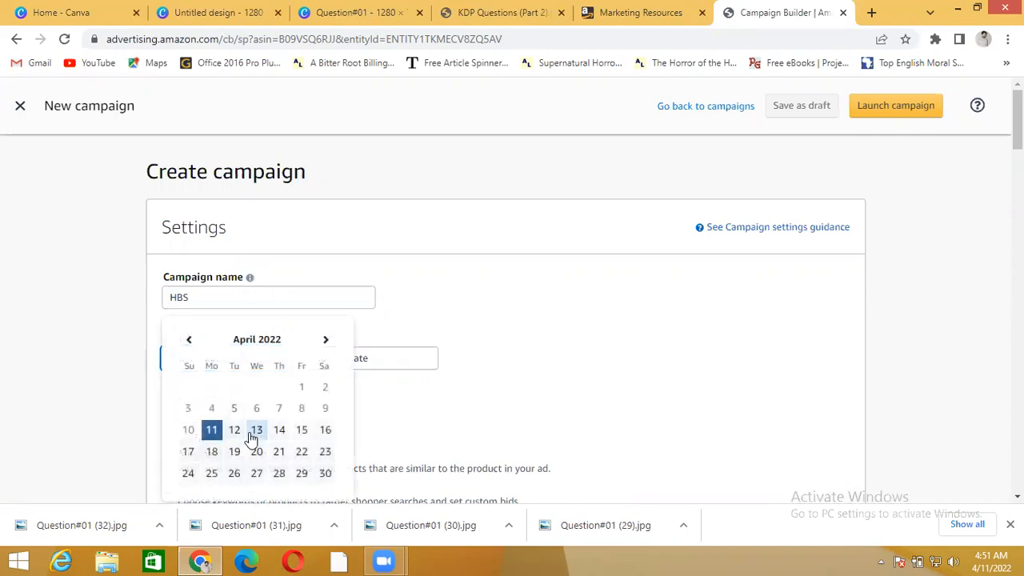
{"action": "left_click", "coordinate": [281, 433]}
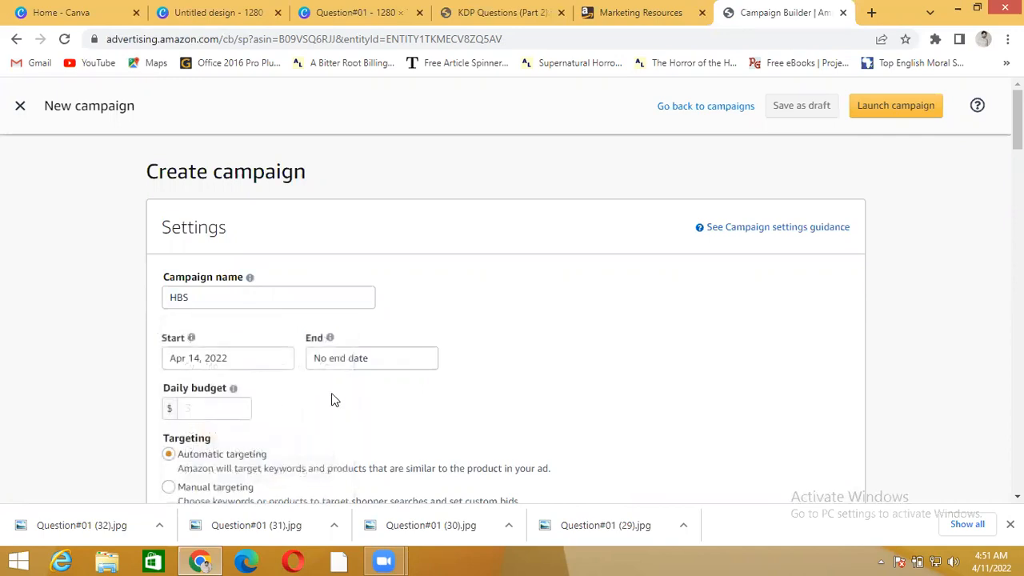
{"action": "left_click", "coordinate": [366, 364]}
{"action": "left_click", "coordinate": [336, 318]}
{"action": "left_click", "coordinate": [335, 319]}
{"action": "left_click", "coordinate": [335, 319]}
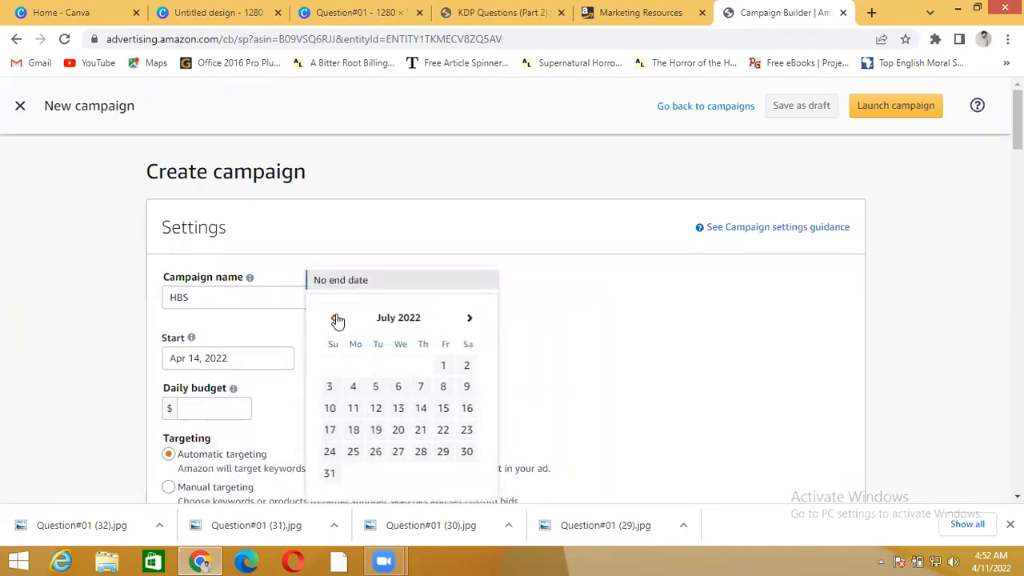
{"action": "left_click", "coordinate": [355, 451]}
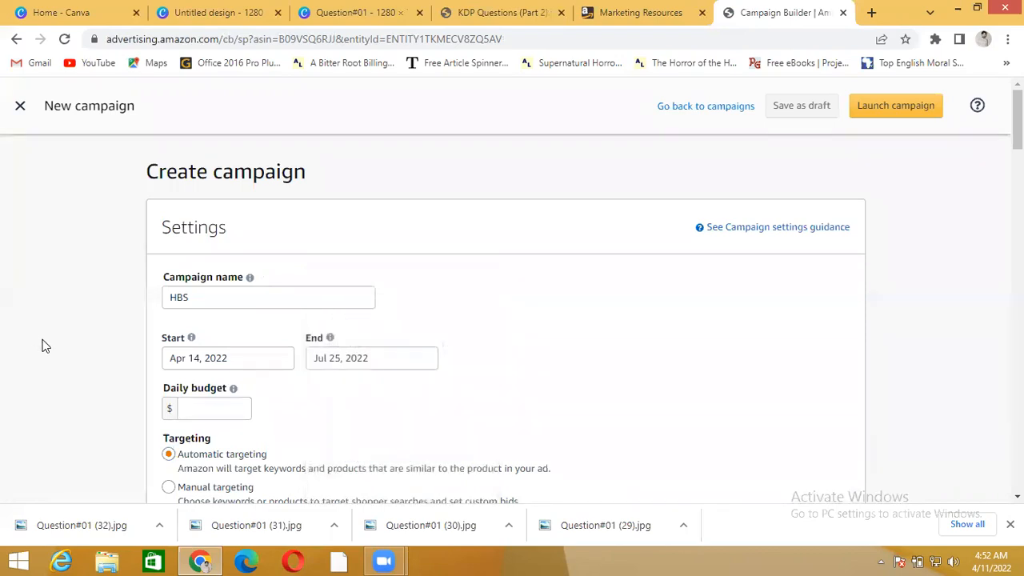
- Set the campaign's daily budget to $2 and choose manual targeting
{"action": "scroll", "coordinate": [44, 346], "scroll_direction": "down", "scroll_amount": 3}
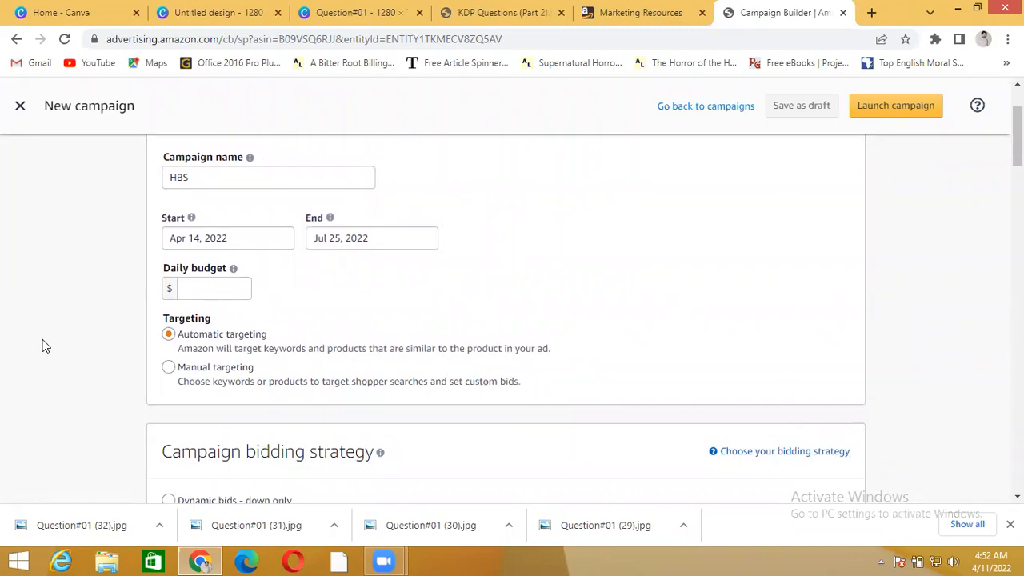
{"action": "left_click", "coordinate": [213, 291]}
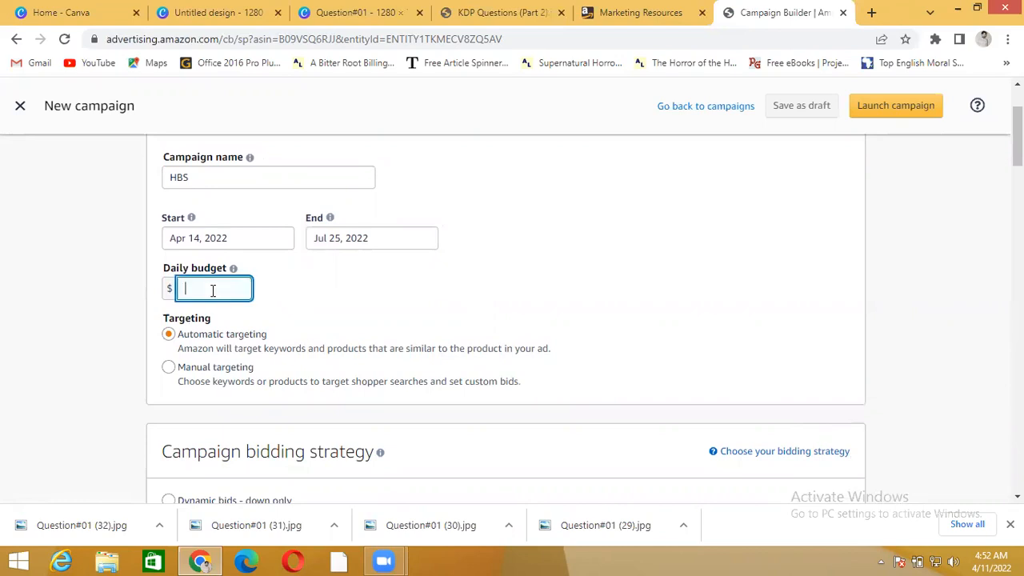
{"action": "type", "text": "2"}
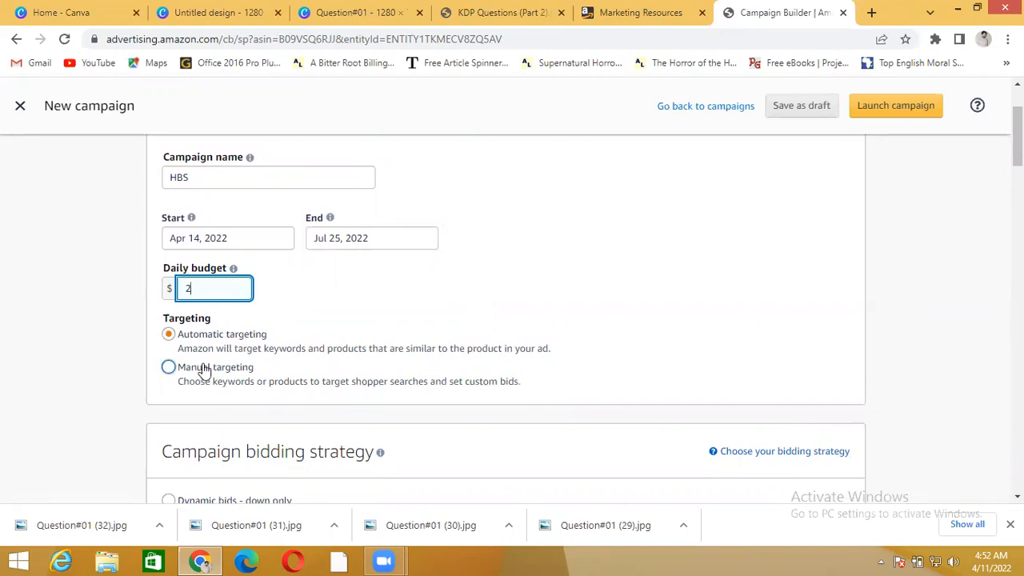
{"action": "left_click", "coordinate": [168, 368]}
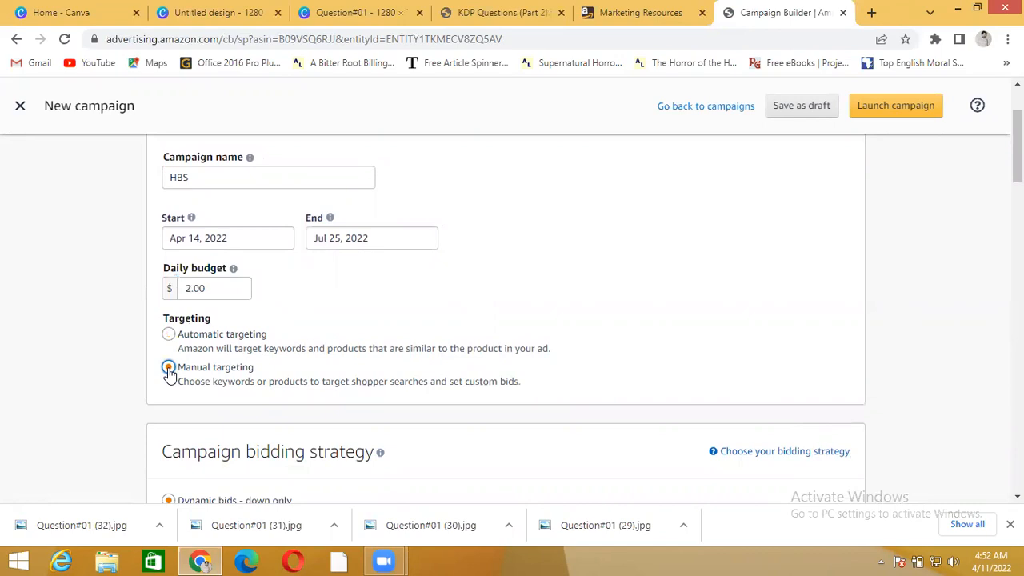
- Review the campaign bidding strategy options and set the ad format to Standard ad
{"action": "scroll", "coordinate": [87, 328], "scroll_direction": "down", "scroll_amount": 3}
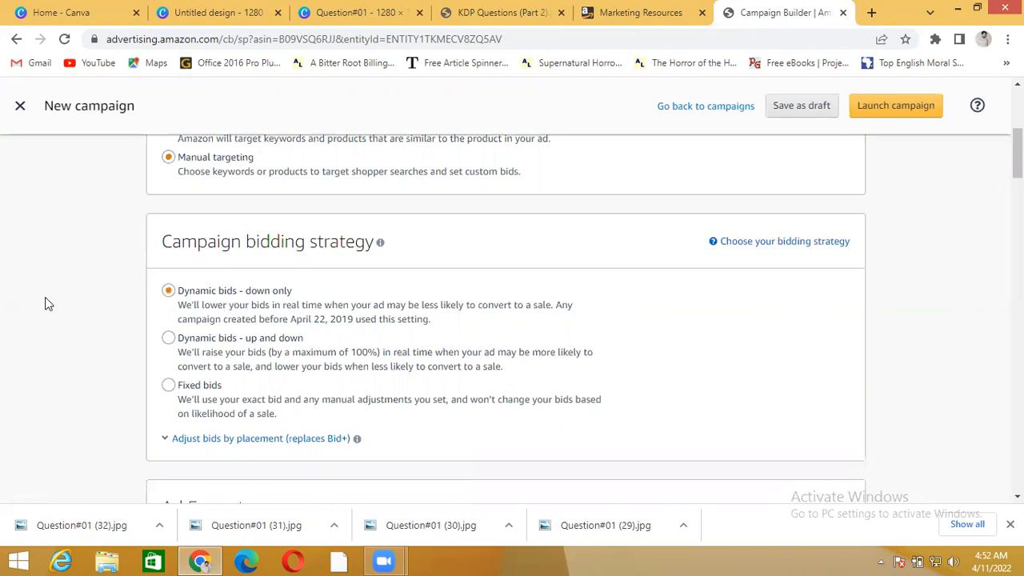
{"action": "scroll", "coordinate": [94, 311], "scroll_direction": "down", "scroll_amount": 1}
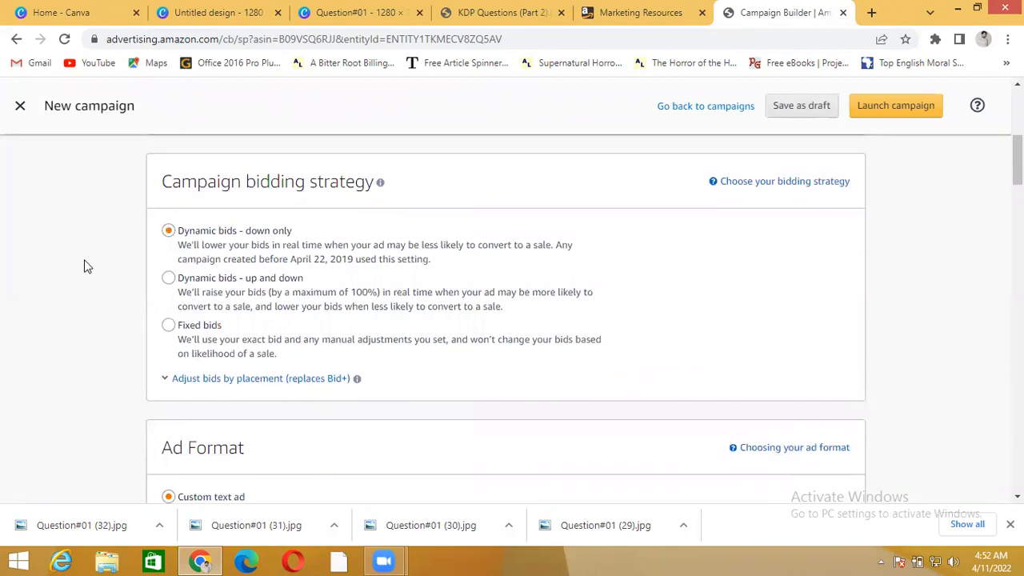
{"action": "scroll", "coordinate": [84, 260], "scroll_direction": "down", "scroll_amount": 2}
{"action": "scroll", "coordinate": [84, 260], "scroll_direction": "down", "scroll_amount": 2}
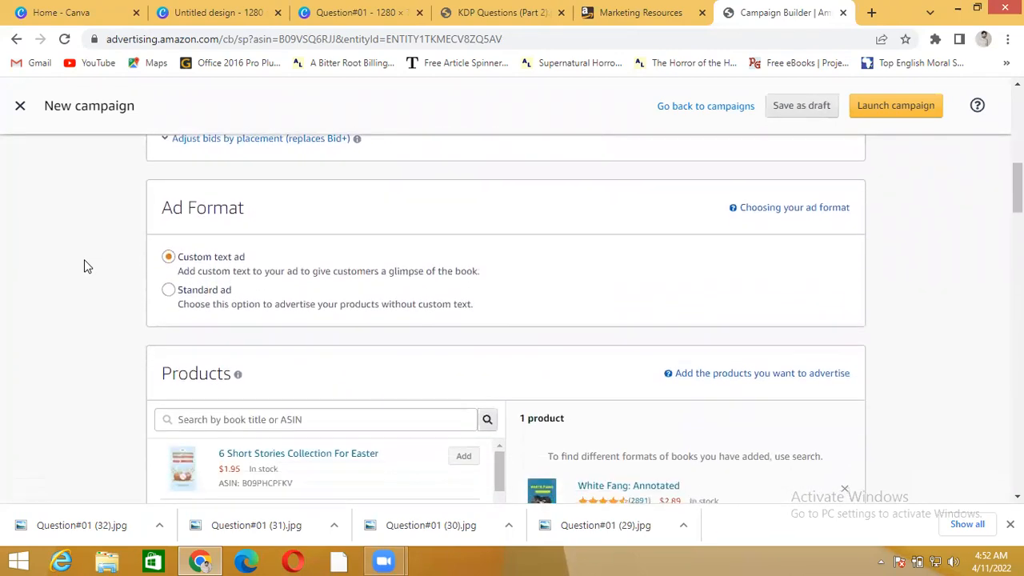
{"action": "left_click", "coordinate": [168, 261]}
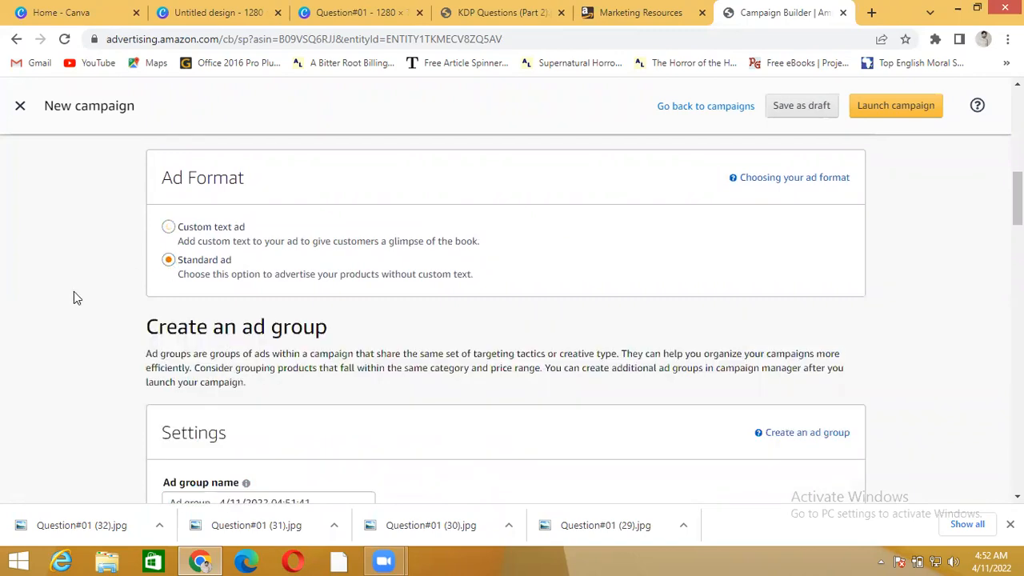
- Switch keyword targeting to a self-entered list and restrict its match type to Exact by excluding Broad and Phrase
{"action": "scroll", "coordinate": [73, 298], "scroll_direction": "down", "scroll_amount": 3}
{"action": "scroll", "coordinate": [73, 296], "scroll_direction": "down", "scroll_amount": 2}
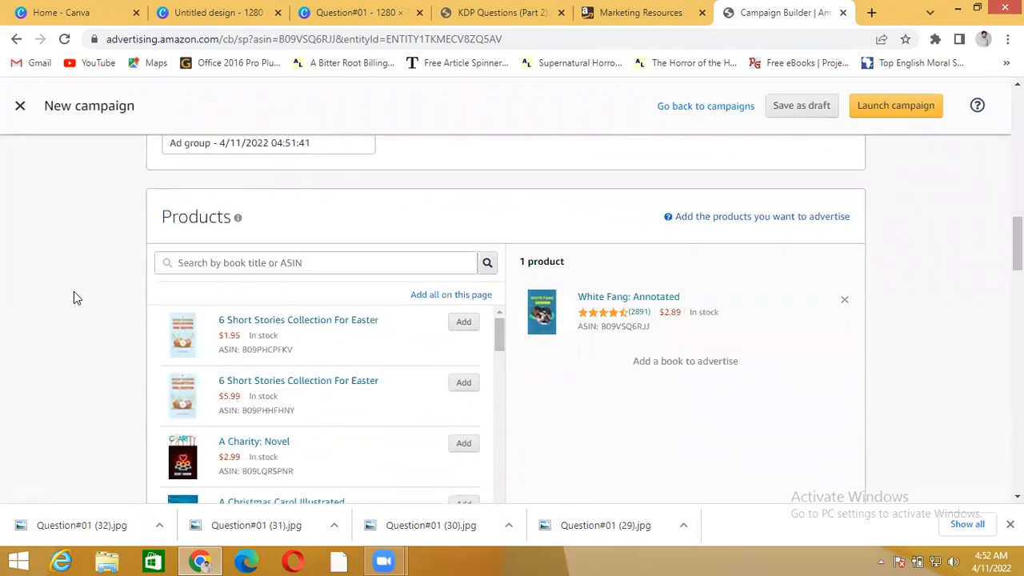
{"action": "scroll", "coordinate": [64, 312], "scroll_direction": "down", "scroll_amount": 5}
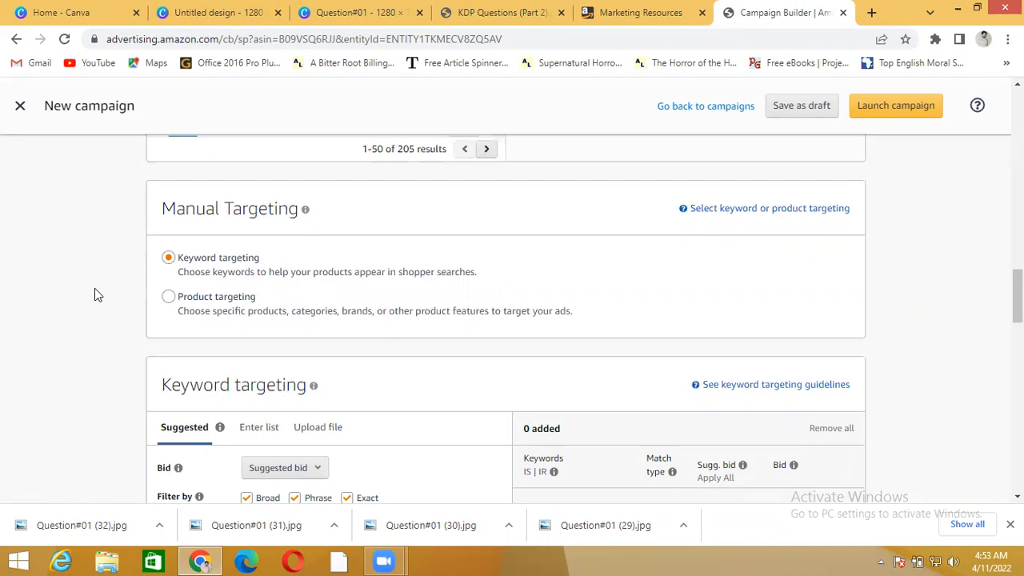
{"action": "scroll", "coordinate": [94, 292], "scroll_direction": "down", "scroll_amount": 2}
{"action": "scroll", "coordinate": [95, 292], "scroll_direction": "up", "scroll_amount": 1}
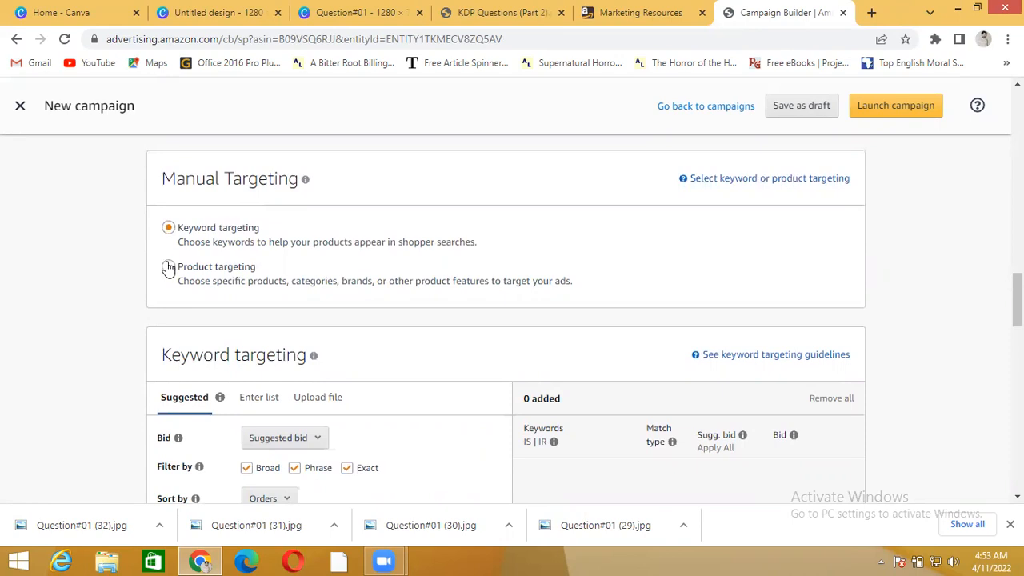
{"action": "scroll", "coordinate": [115, 278], "scroll_direction": "down", "scroll_amount": 3}
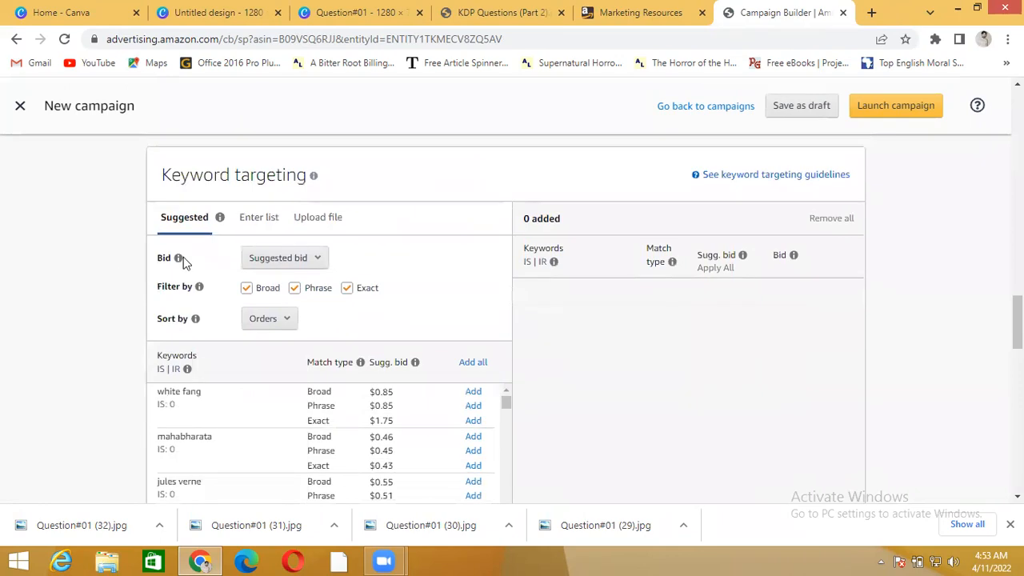
{"action": "left_click", "coordinate": [260, 227]}
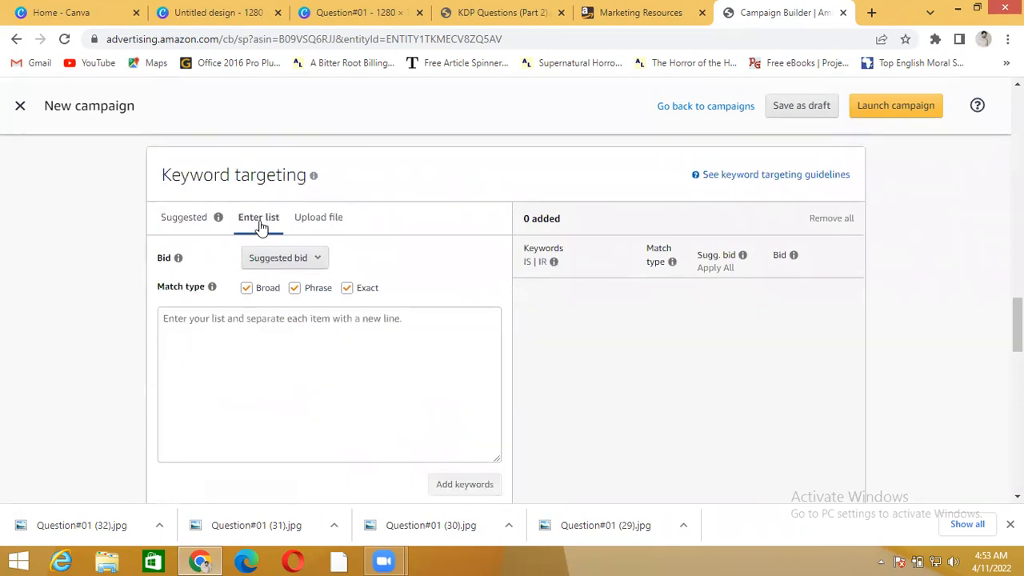
{"action": "left_click", "coordinate": [247, 289]}
{"action": "left_click", "coordinate": [295, 289]}
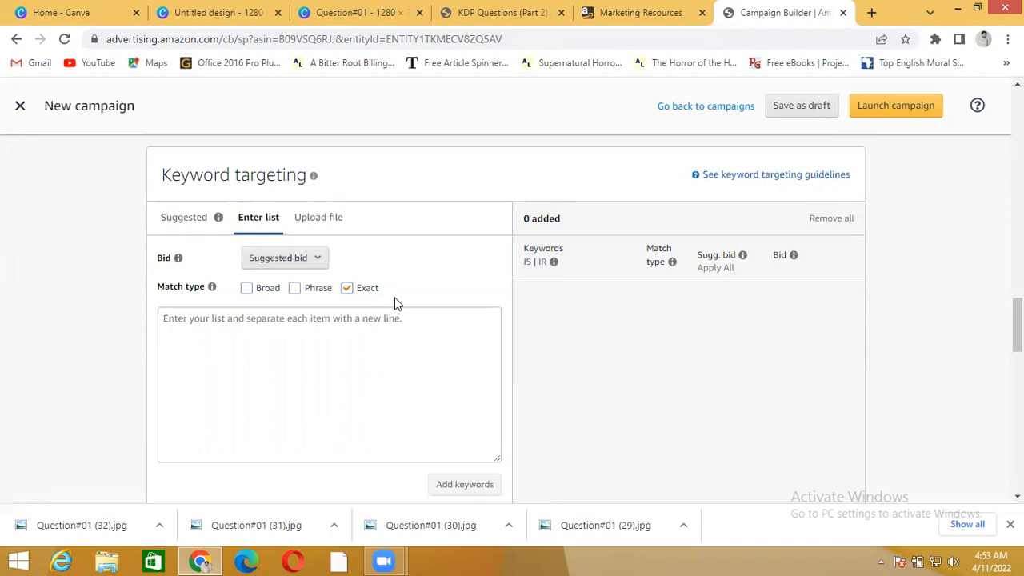
- Enter "horror book stories" and "ghost book stories" on separate lines of the keyword targeting list
{"action": "left_click", "coordinate": [312, 331]}
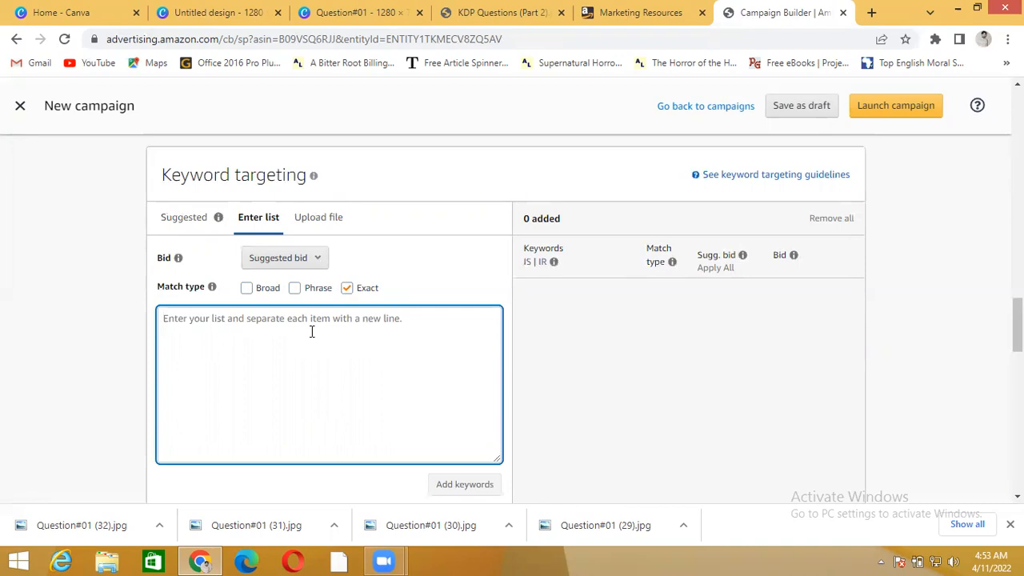
{"action": "type", "text": "h"}
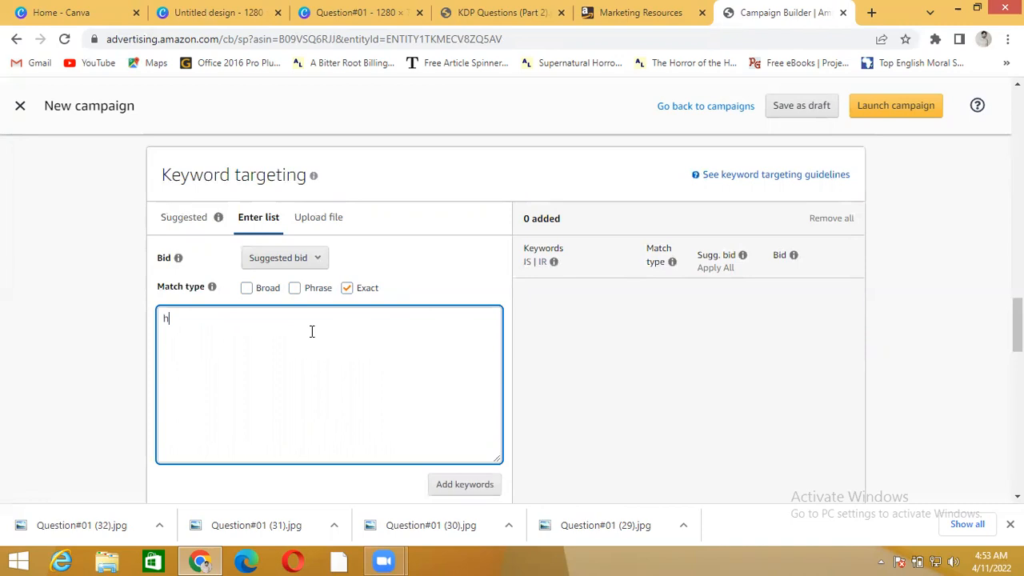
{"action": "type", "text": "orror"}
{"action": "type", "text": " book "}
{"action": "type", "text": "stor"}
{"action": "type", "text": "ies "}
{"action": "type", "text": "gho"}
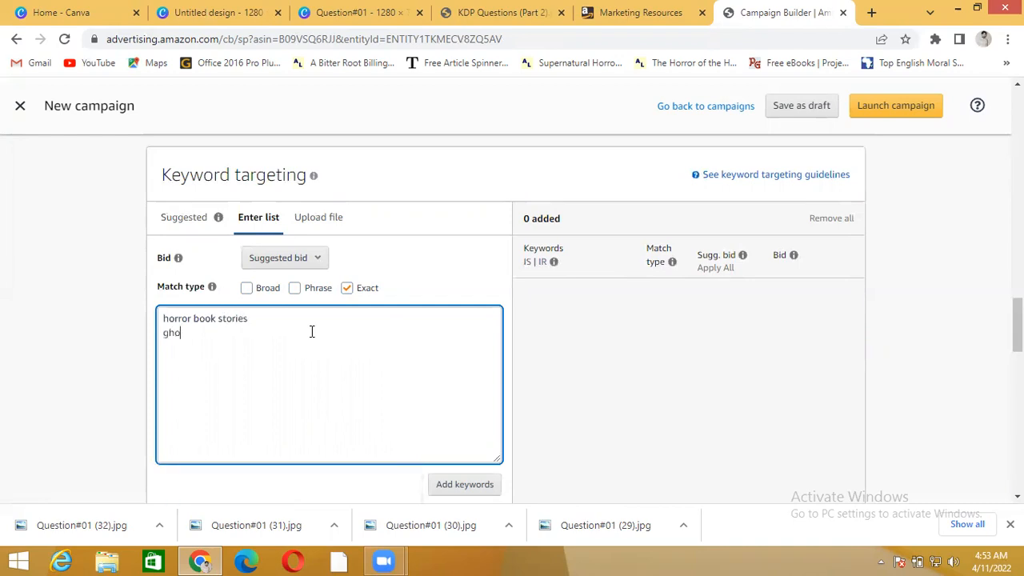
{"action": "type", "text": "st book st"}
{"action": "type", "text": "ories"}
{"action": "left_click", "coordinate": [66, 360]}
- Add the two listed keywords to the campaign's targeting with a bid of $0.30
{"action": "scroll", "coordinate": [68, 362], "scroll_direction": "down", "scroll_amount": 1}
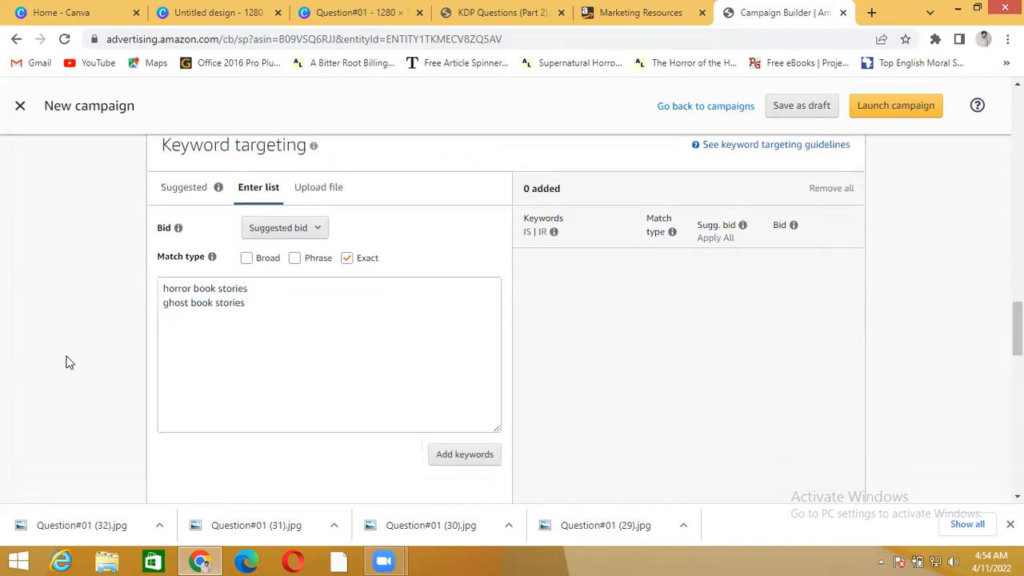
{"action": "scroll", "coordinate": [66, 361], "scroll_direction": "down", "scroll_amount": 1}
{"action": "left_click", "coordinate": [474, 427]}
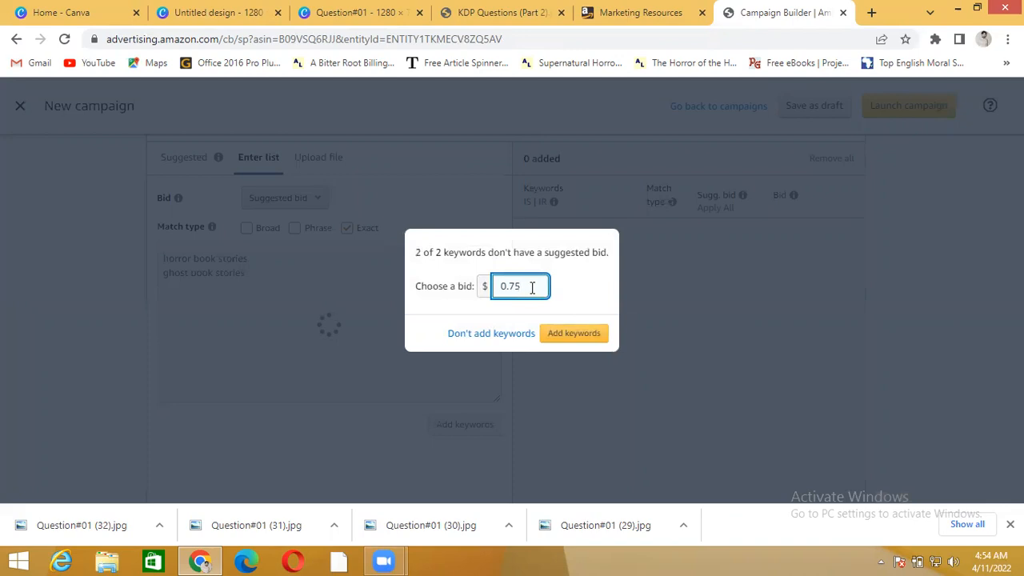
{"action": "key", "text": "BackSpace"}
{"action": "key", "text": "BackSpace"}
{"action": "key", "text": "BackSpace"}
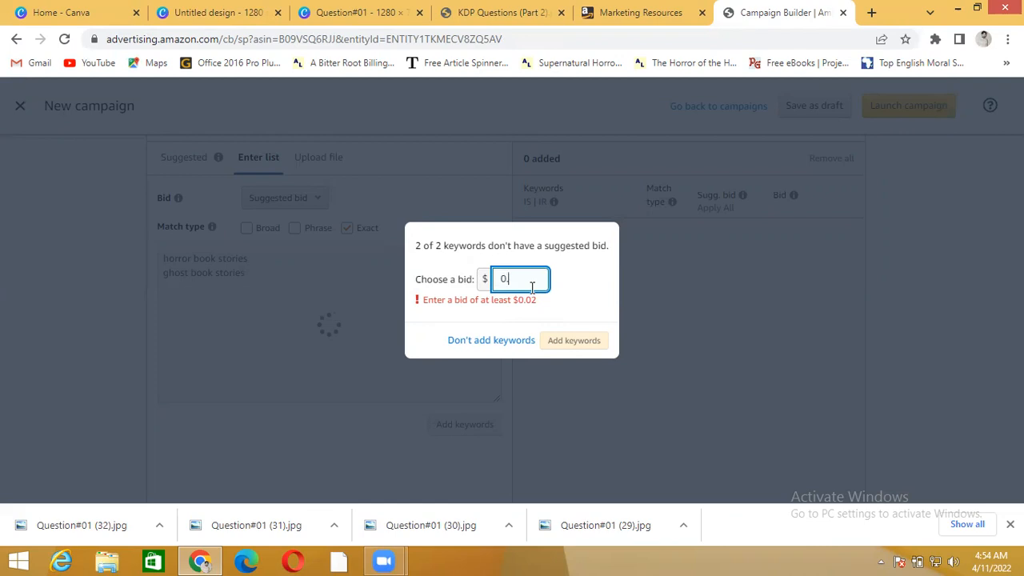
{"action": "type", "text": "30"}
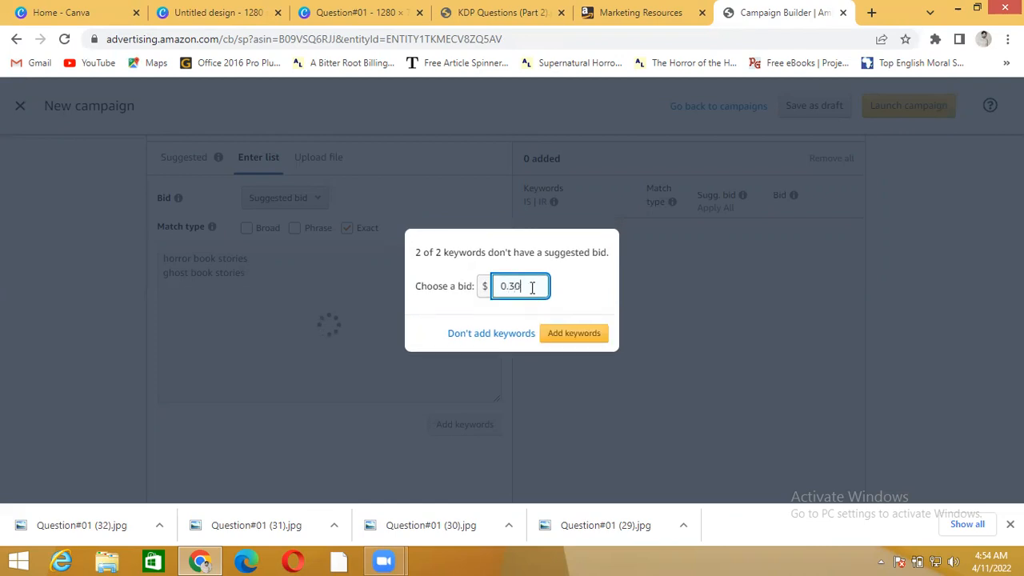
{"action": "left_click", "coordinate": [575, 333]}
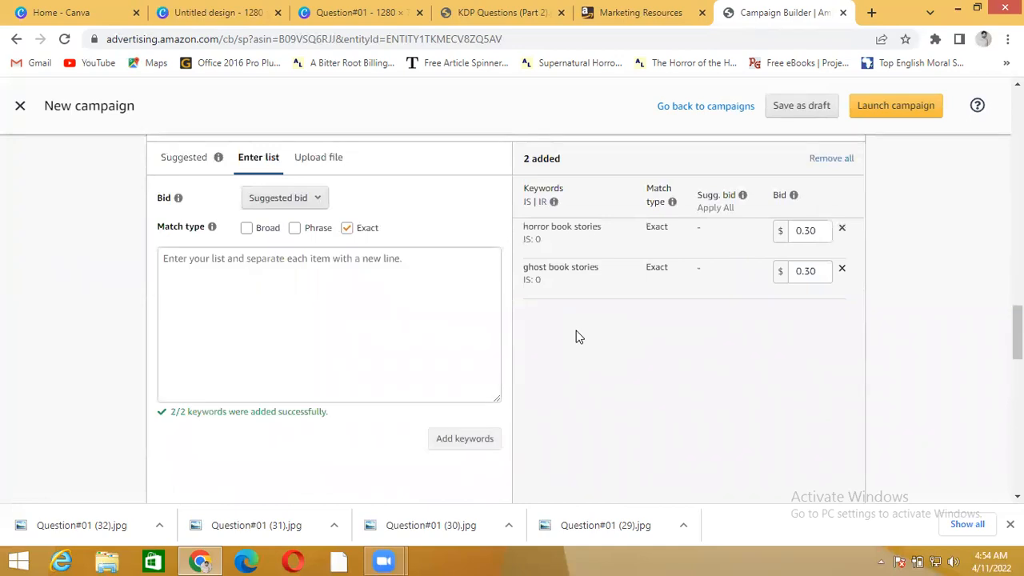
- Add "free" as a negative exact keyword under negative keyword targeting
{"action": "left_click", "coordinate": [256, 273]}
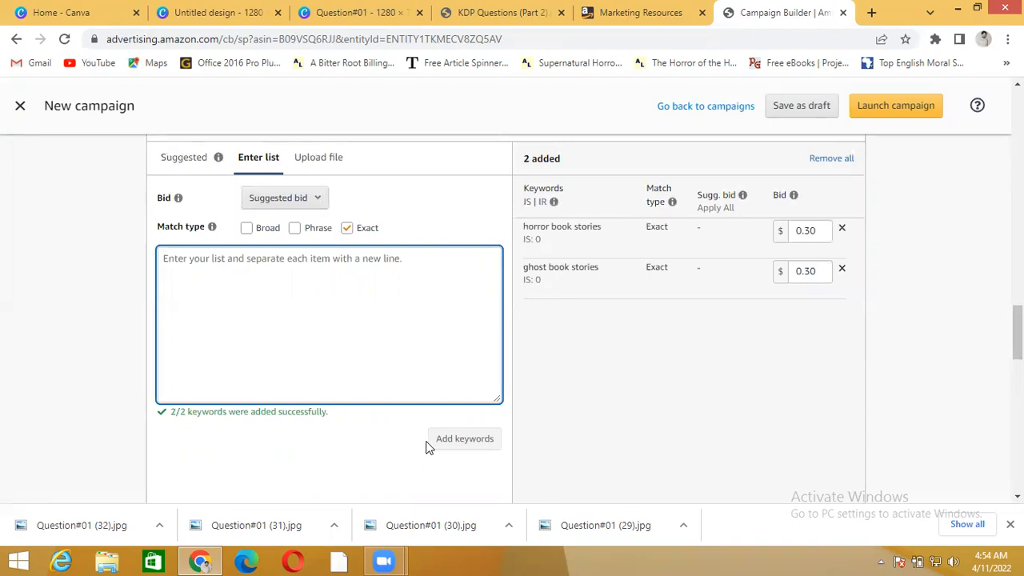
{"action": "left_click", "coordinate": [915, 313]}
{"action": "scroll", "coordinate": [915, 313], "scroll_direction": "down", "scroll_amount": 4}
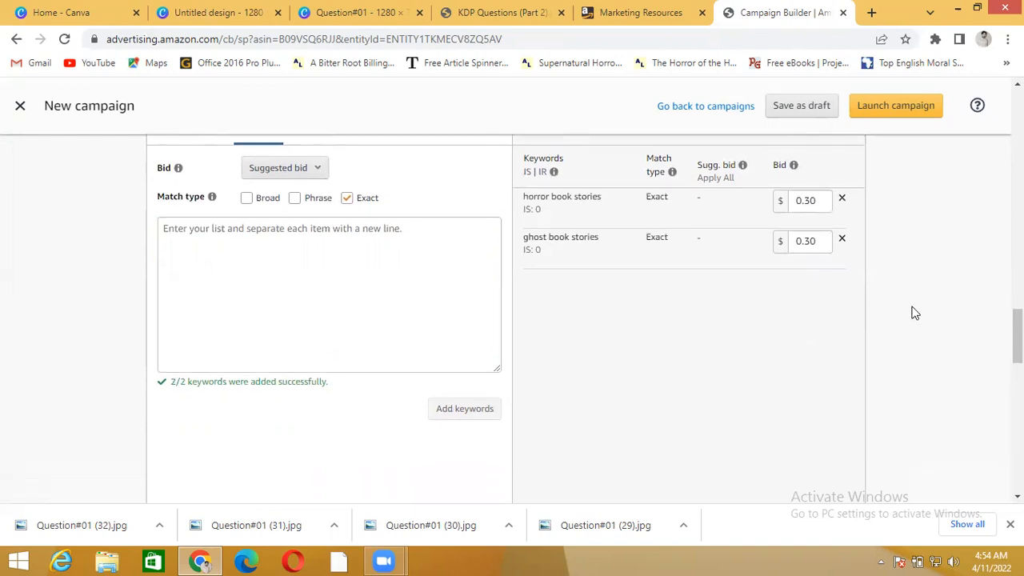
{"action": "scroll", "coordinate": [915, 313], "scroll_direction": "down", "scroll_amount": 4}
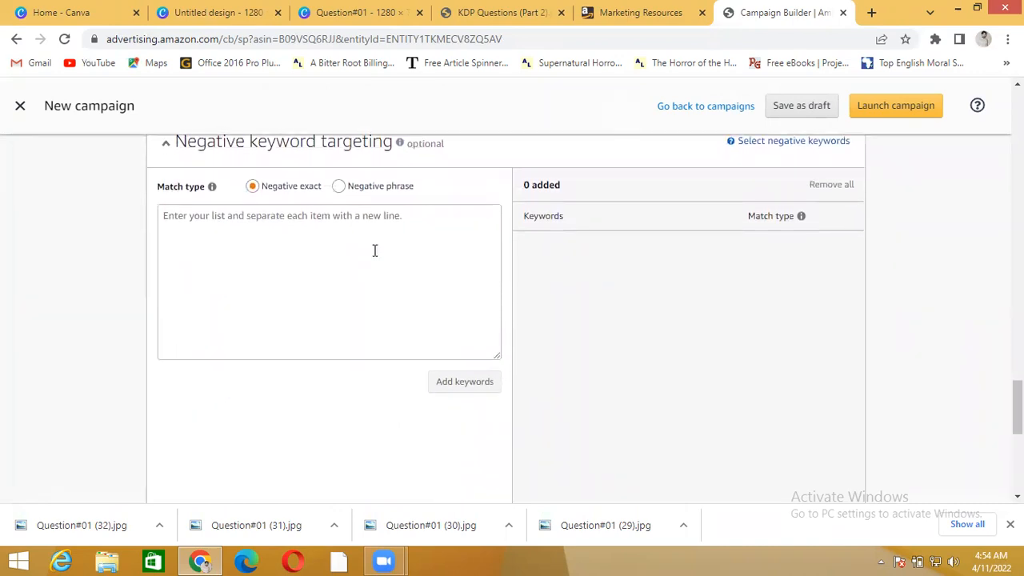
{"action": "left_click", "coordinate": [348, 247]}
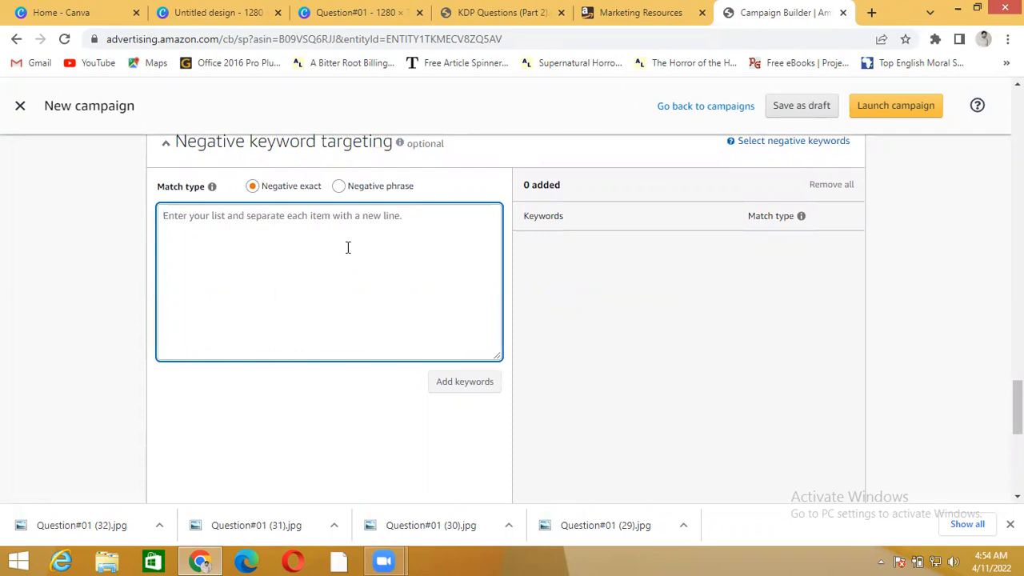
{"action": "type", "text": "free"}
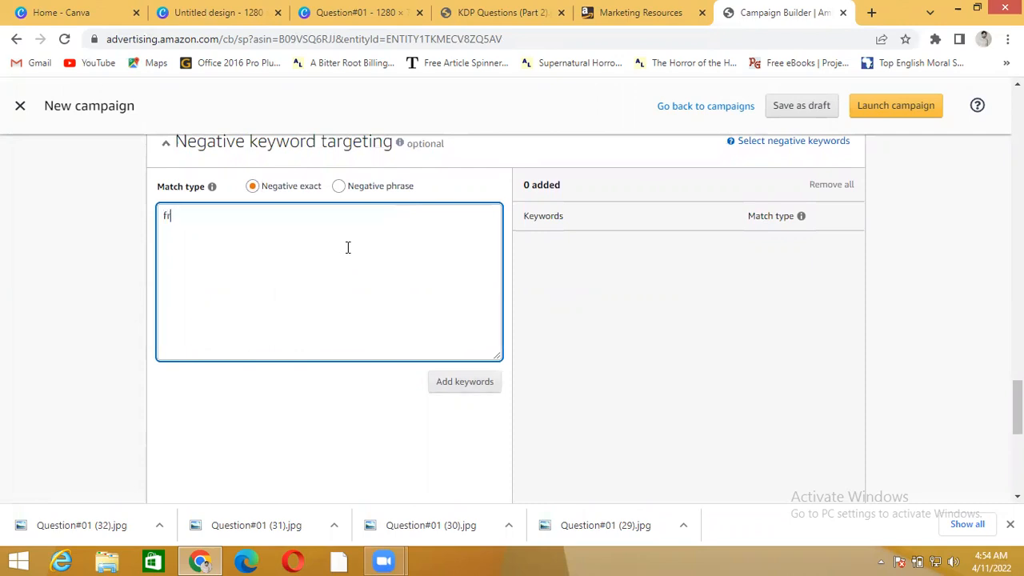
{"action": "left_click", "coordinate": [465, 384]}
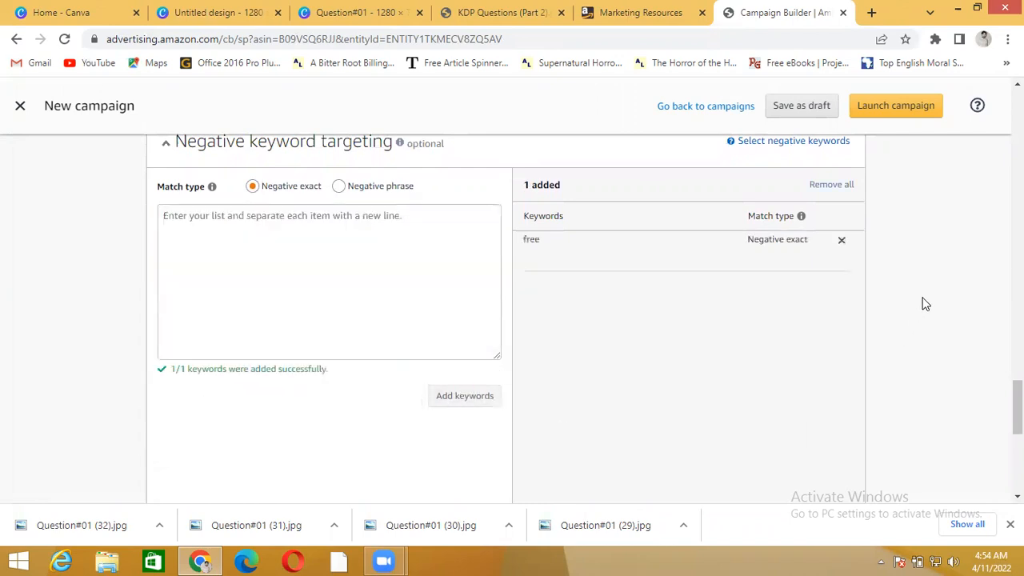
- Save the new campaign as a draft instead of launching it
{"action": "scroll", "coordinate": [924, 304], "scroll_direction": "down", "scroll_amount": 1}
{"action": "scroll", "coordinate": [923, 304], "scroll_direction": "up", "scroll_amount": 2}
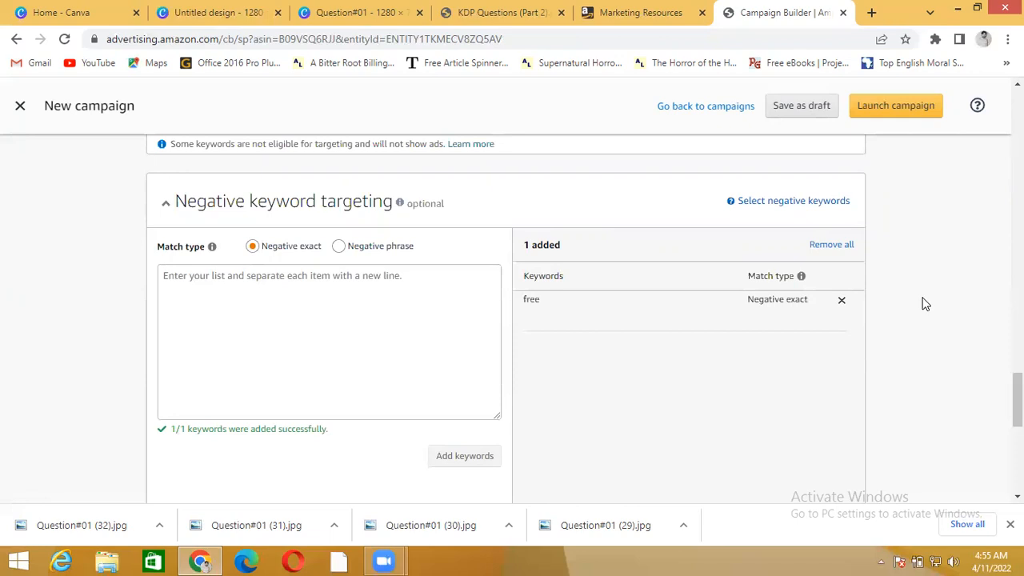
{"action": "scroll", "coordinate": [923, 303], "scroll_direction": "down", "scroll_amount": 3}
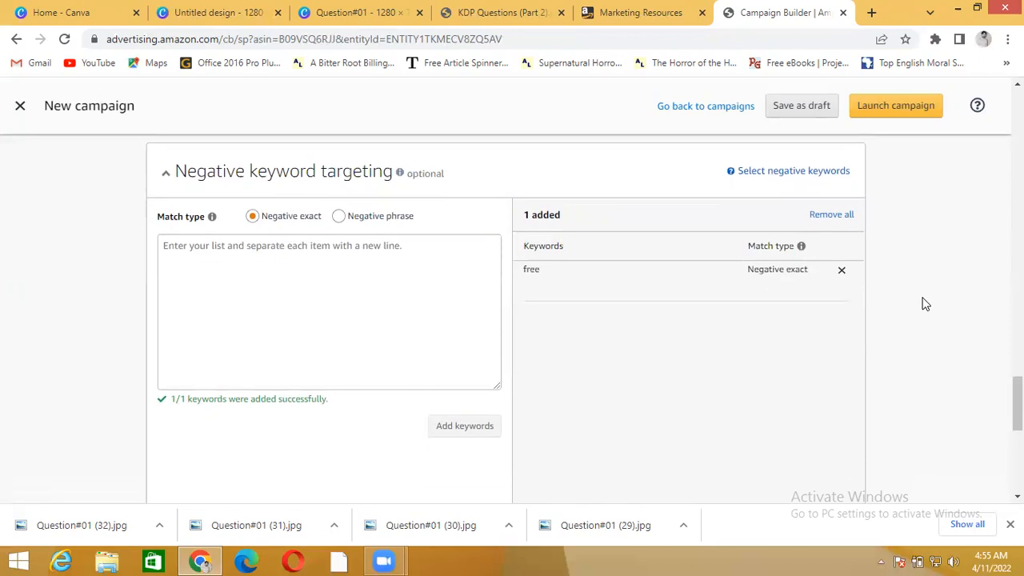
{"action": "scroll", "coordinate": [924, 304], "scroll_direction": "down", "scroll_amount": 2}
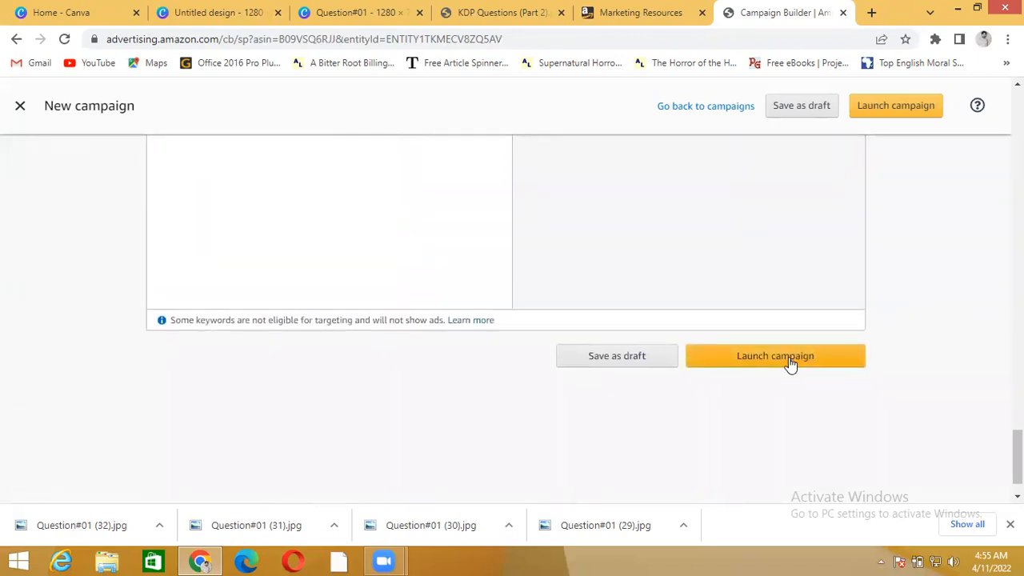
{"action": "left_click", "coordinate": [631, 358]}
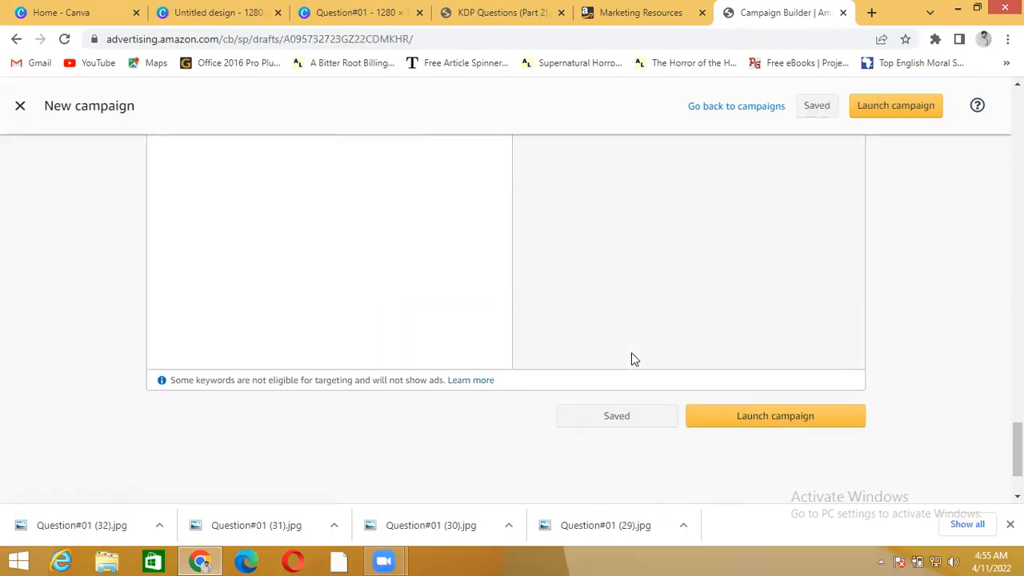
- Review the saved campaign draft, and switch to the Question#01 design in Canva
{"action": "scroll", "coordinate": [631, 359], "scroll_direction": "up", "scroll_amount": 15}
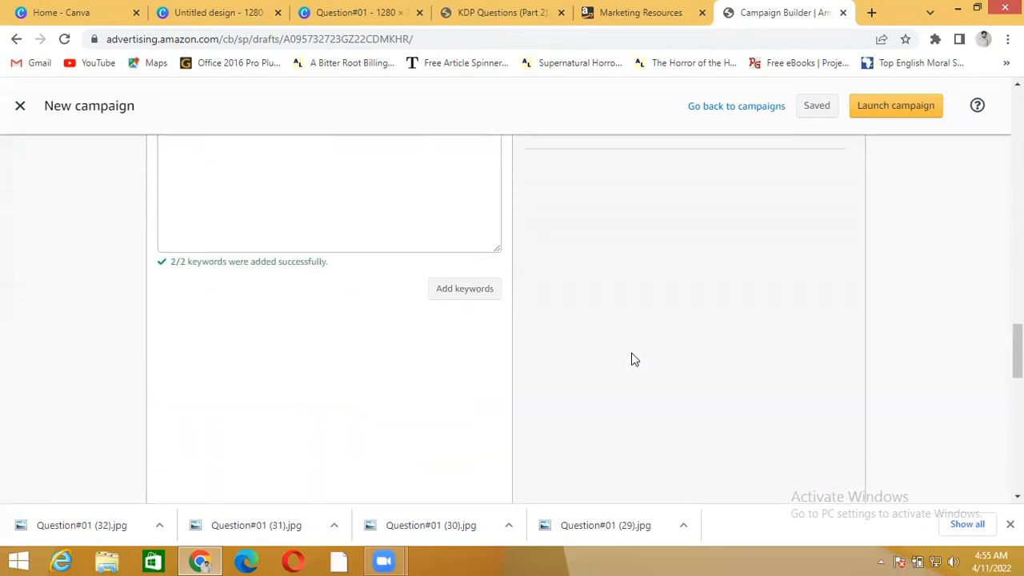
{"action": "scroll", "coordinate": [631, 359], "scroll_direction": "up", "scroll_amount": 15}
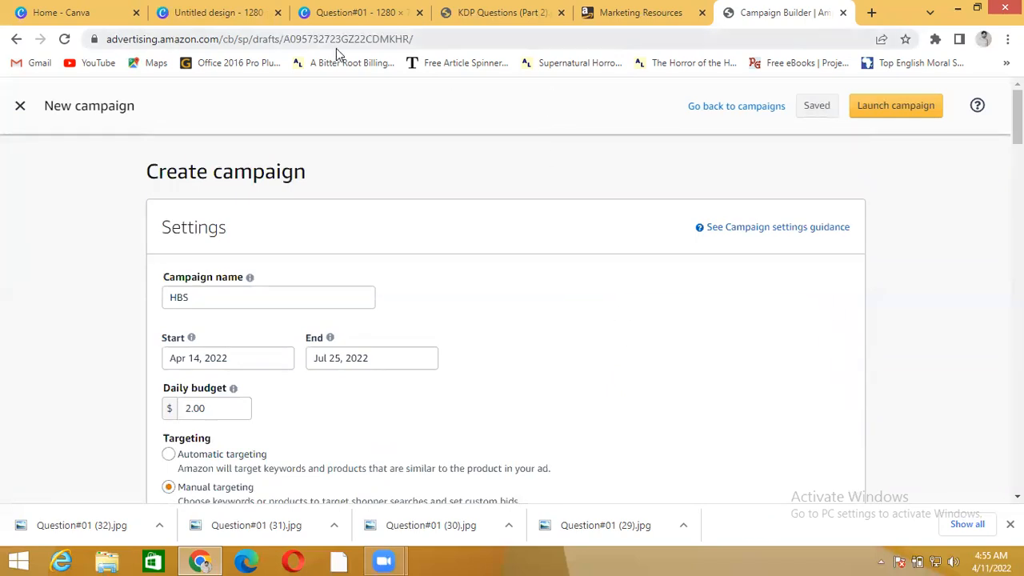
{"action": "left_click", "coordinate": [334, 16]}
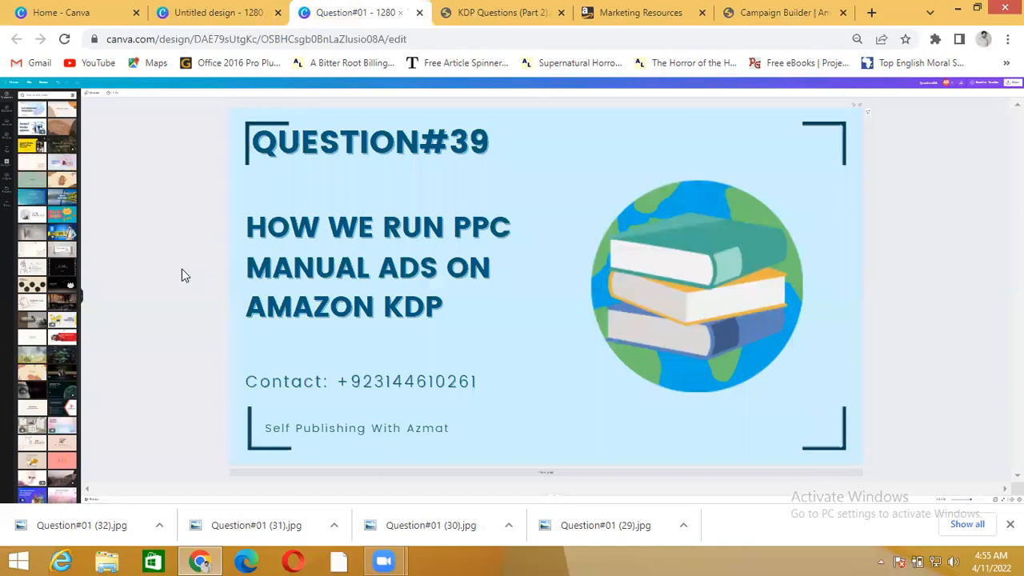